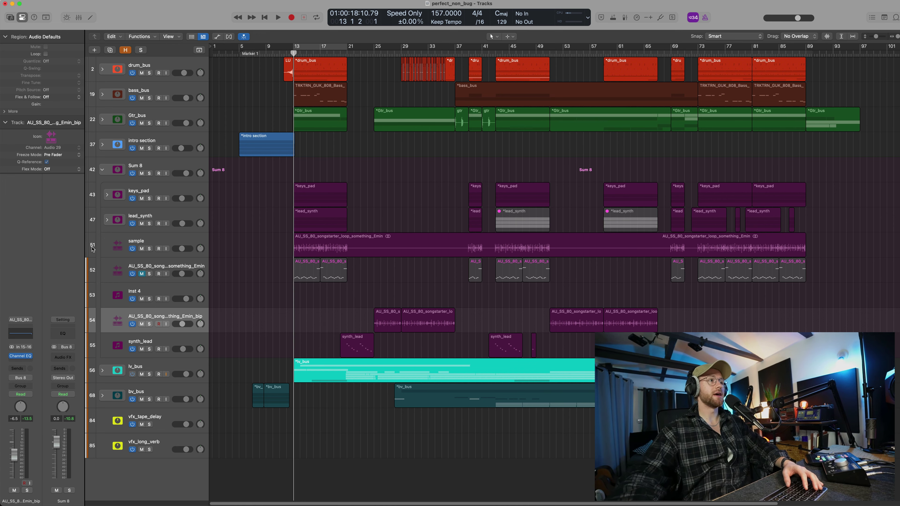
- Solo the sample track, listen to its first region from bar 13, and turn the solo off
{"action": "left_click", "coordinate": [164, 242]}
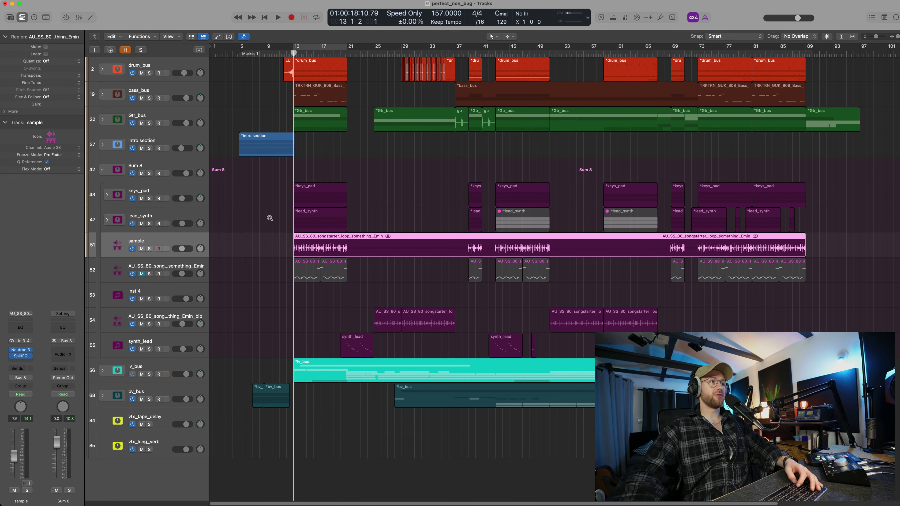
{"action": "left_click_drag", "start_coordinate": [269, 218], "coordinate": [444, 299]}
{"action": "key", "text": "s"}
{"action": "key", "text": "space"}
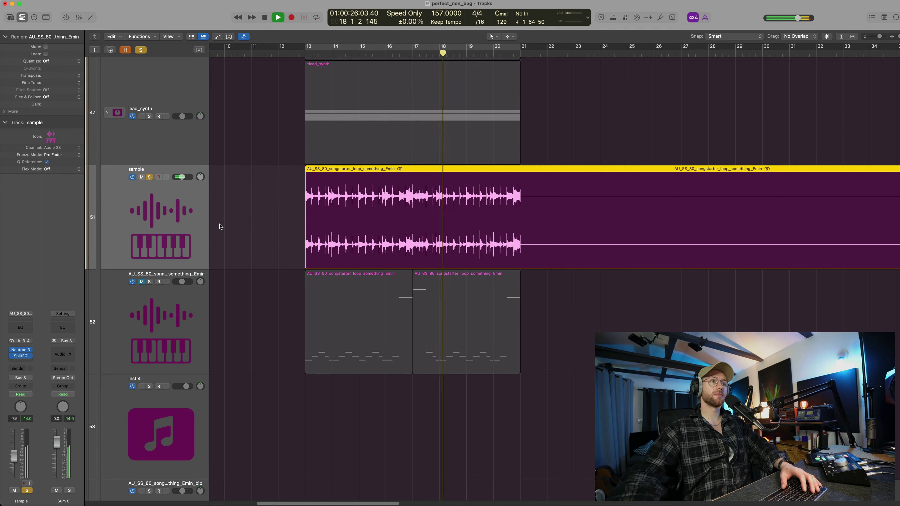
{"action": "key", "text": "space"}
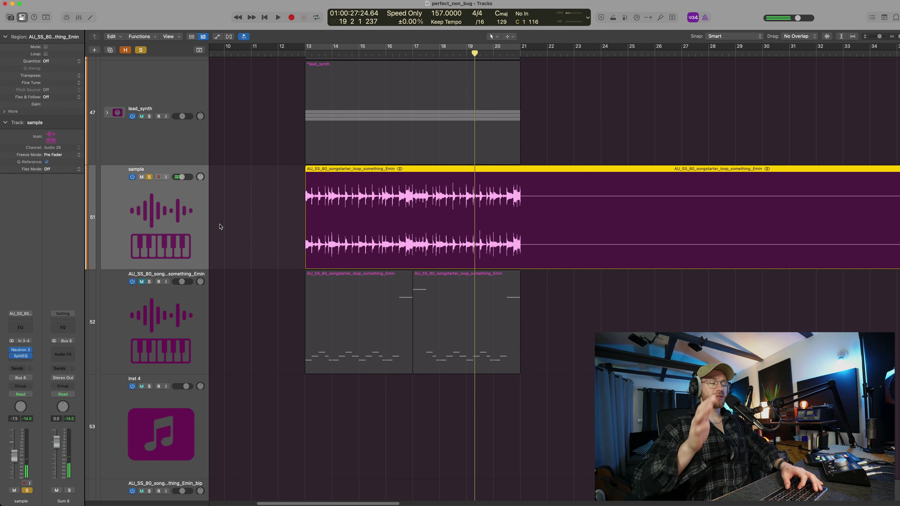
{"action": "key", "text": "s"}
{"action": "key", "text": "z"}
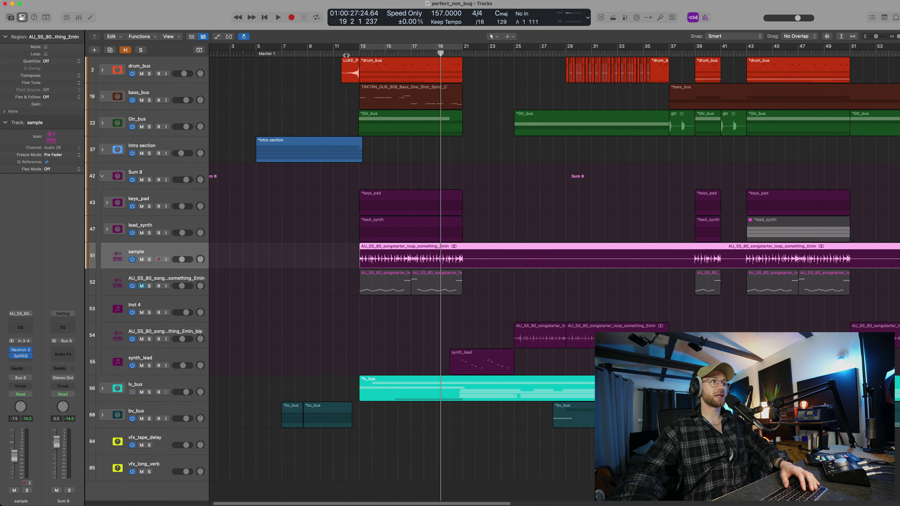
- Play the full arrangement from just before bar 13 and select the Sum 8 track stack
{"action": "left_click", "coordinate": [345, 54]}
{"action": "key", "text": "space"}
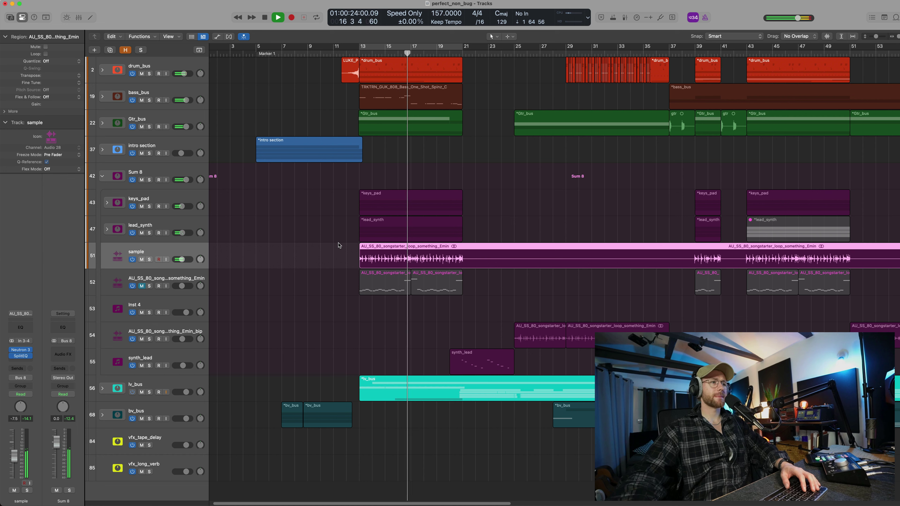
{"action": "left_click", "coordinate": [366, 237]}
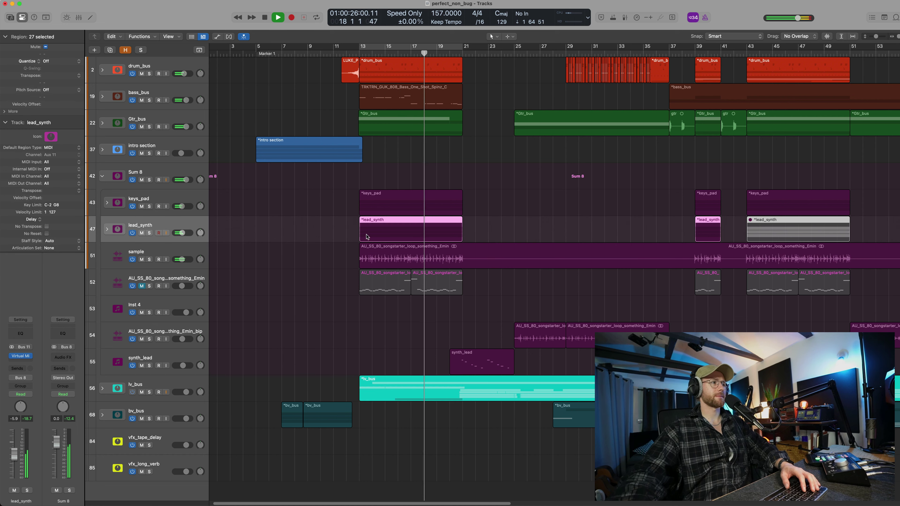
{"action": "key", "text": "Up"}
{"action": "key", "text": "Up"}
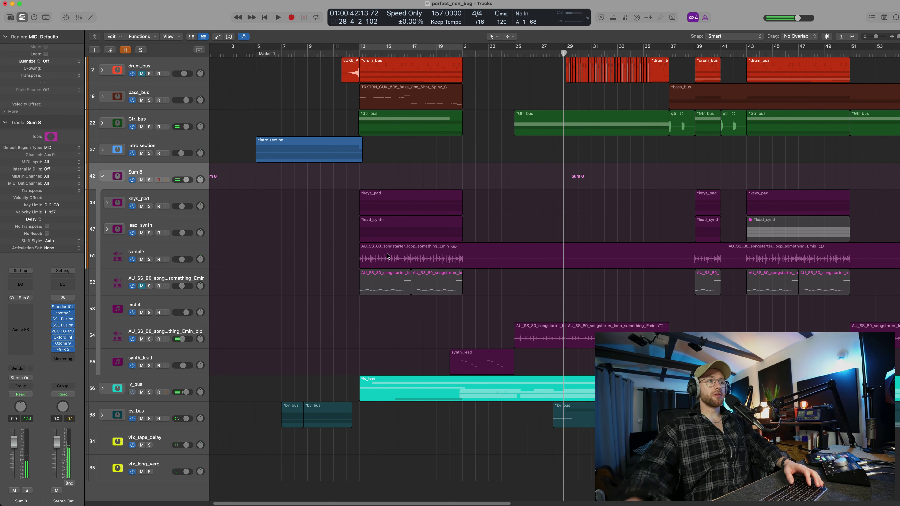
- Play from bar 24 and compare the mix with the Emin_bip track muted and unmuted, leaving it unmuted
{"action": "left_click", "coordinate": [168, 333]}
{"action": "left_click", "coordinate": [496, 54]}
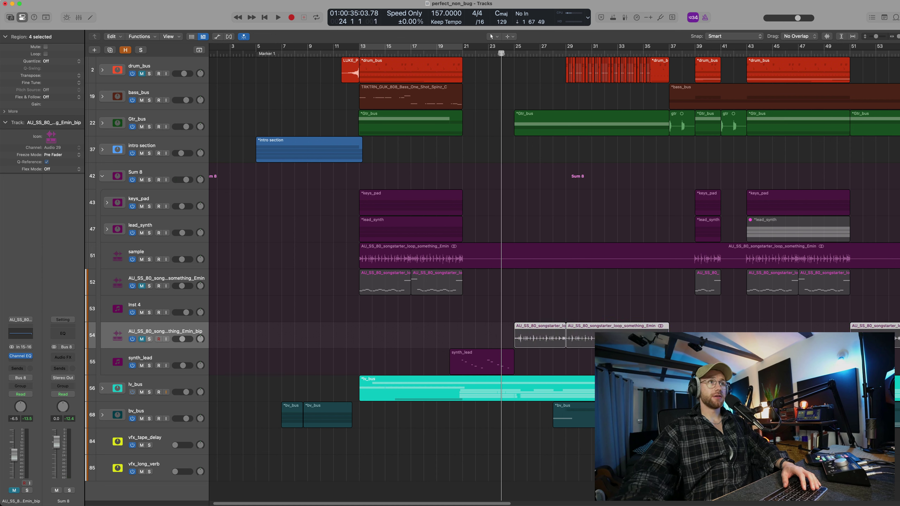
{"action": "key", "text": "space"}
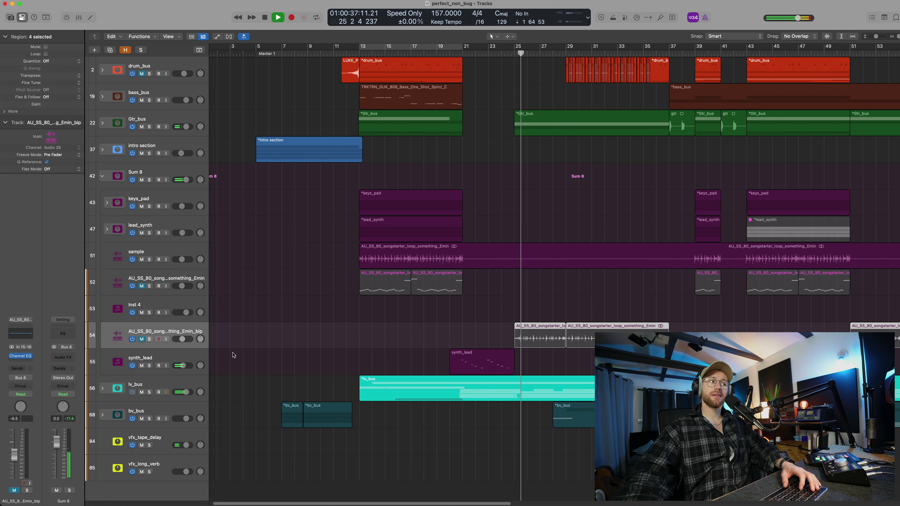
{"action": "left_click", "coordinate": [141, 340]}
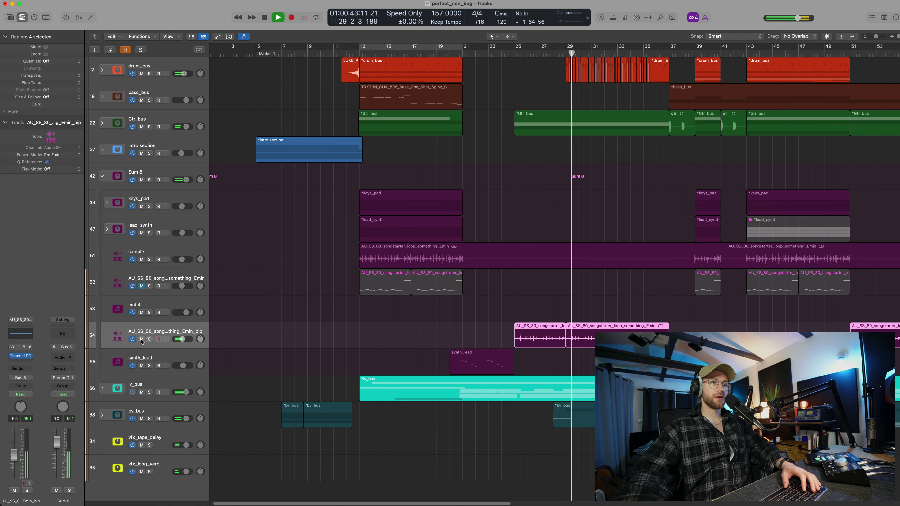
{"action": "key", "text": "space"}
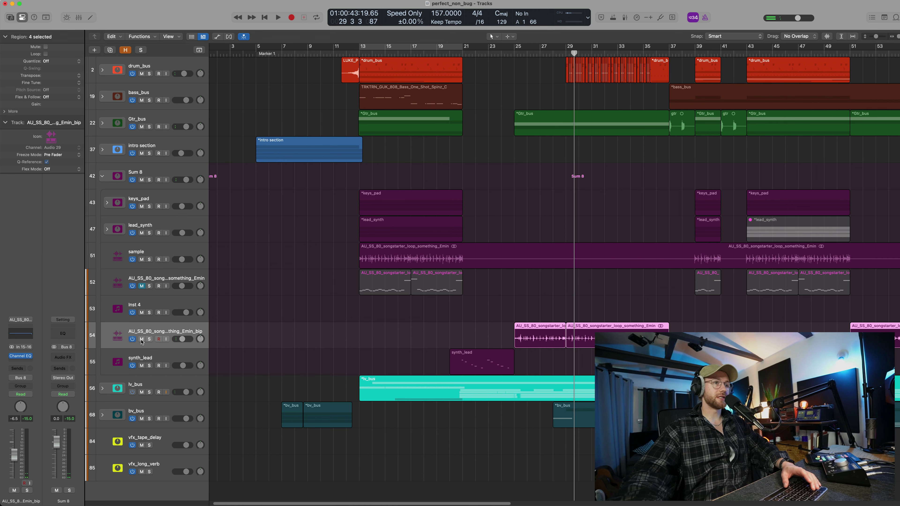
{"action": "left_click", "coordinate": [361, 328]}
{"action": "scroll", "coordinate": [361, 327], "scroll_direction": "up", "scroll_amount": 3}
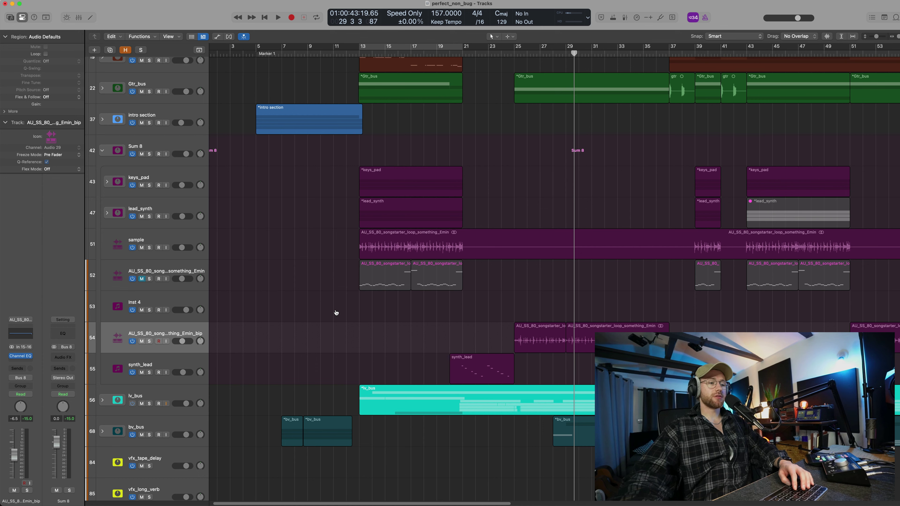
- Audition the original AU_SS_80_songstarter_loop_something_Emin loop on its own audio track, and delete the region and track
{"action": "key", "text": "super+Tab"}
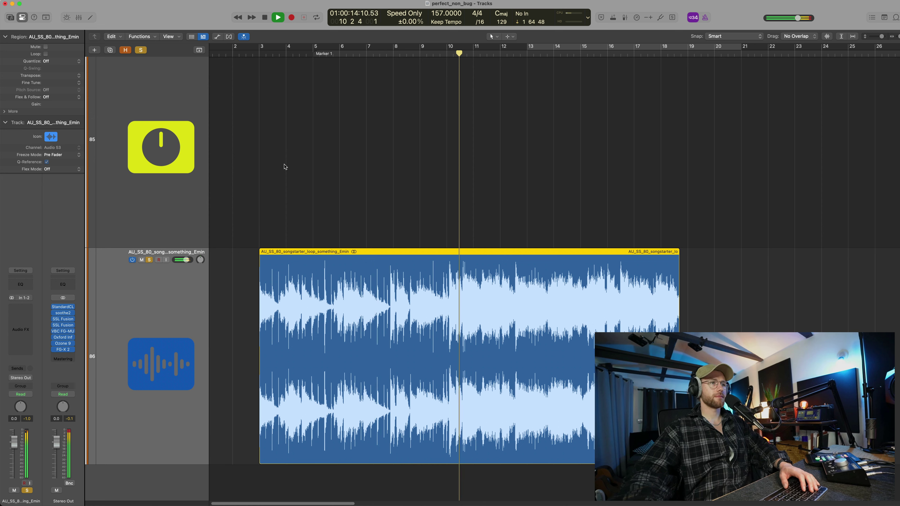
{"action": "key", "text": "space"}
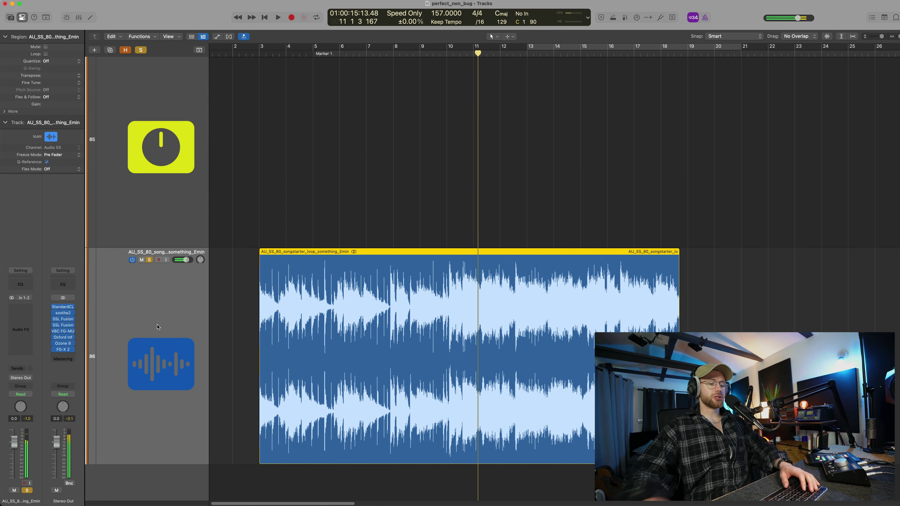
{"action": "key", "text": "BackSpace"}
{"action": "key", "text": "super+BackSpace"}
{"action": "scroll", "coordinate": [372, 288], "scroll_direction": "down", "scroll_amount": 5}
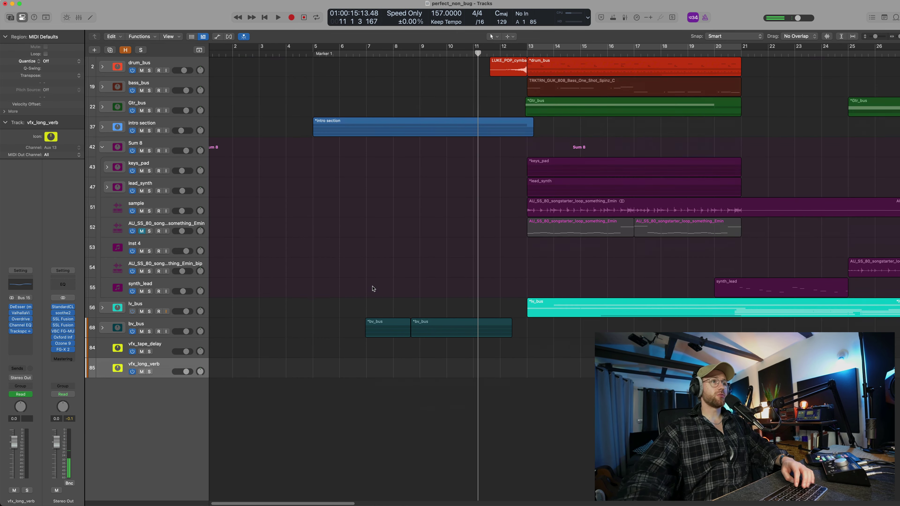
- Switch to Splice and load AU_SS_80_songstarter_loop_something_Emin.wav into Logic as a new Quick Sampler track below vfx_long_verb
{"action": "scroll", "coordinate": [373, 288], "scroll_direction": "up", "scroll_amount": 3}
{"action": "scroll", "coordinate": [373, 289], "scroll_direction": "right", "scroll_amount": 3}
{"action": "scroll", "coordinate": [373, 289], "scroll_direction": "up", "scroll_amount": 2}
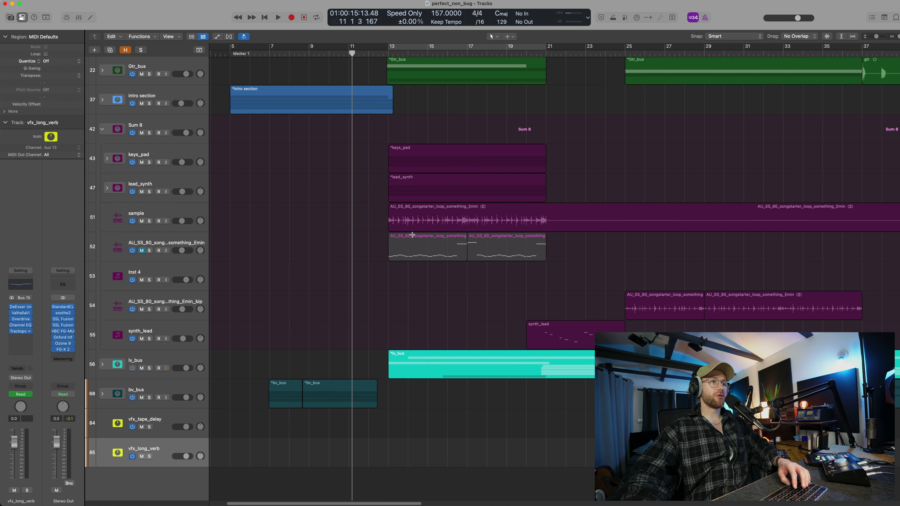
{"action": "key", "text": "super+Tab"}
{"action": "scroll", "coordinate": [259, 245], "scroll_direction": "up", "scroll_amount": 2}
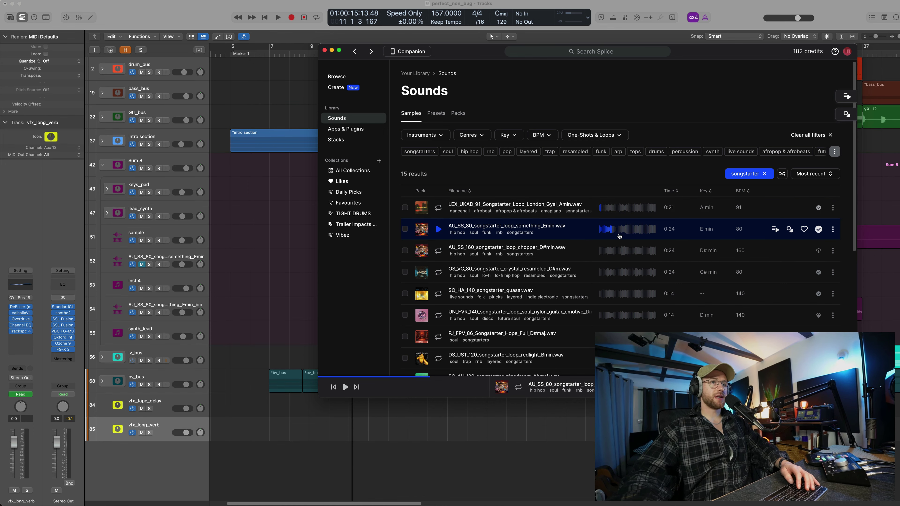
{"action": "left_click_drag", "start_coordinate": [619, 236], "coordinate": [158, 464]}
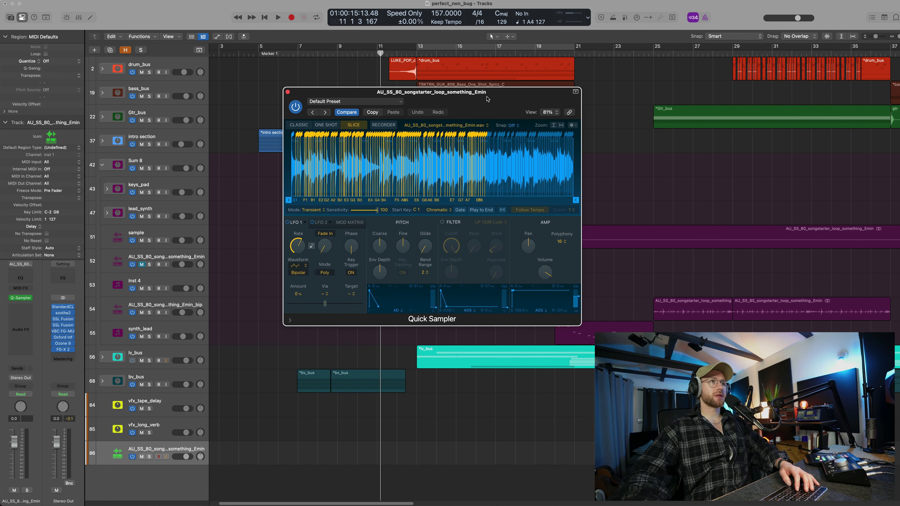
- Enlarge the Quick Sampler window to 135% and set the transient slicing sensitivity to 83
{"action": "left_click_drag", "start_coordinate": [487, 99], "coordinate": [574, 114]}
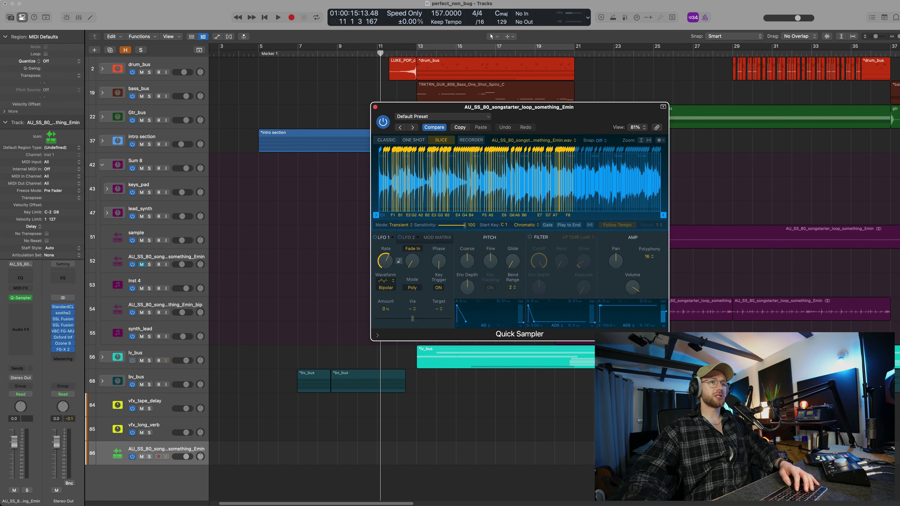
{"action": "left_click_drag", "start_coordinate": [667, 340], "coordinate": [867, 471]}
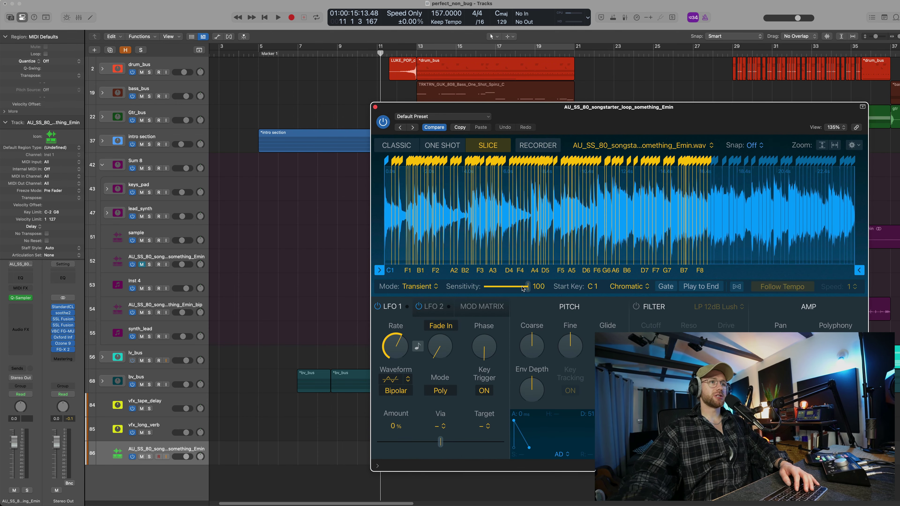
{"action": "mouse_move", "coordinate": [523, 289]}
{"action": "left_mouse_down"}
{"action": "mouse_move", "coordinate": [499, 289]}
{"action": "mouse_move", "coordinate": [516, 287]}
{"action": "left_mouse_up"}
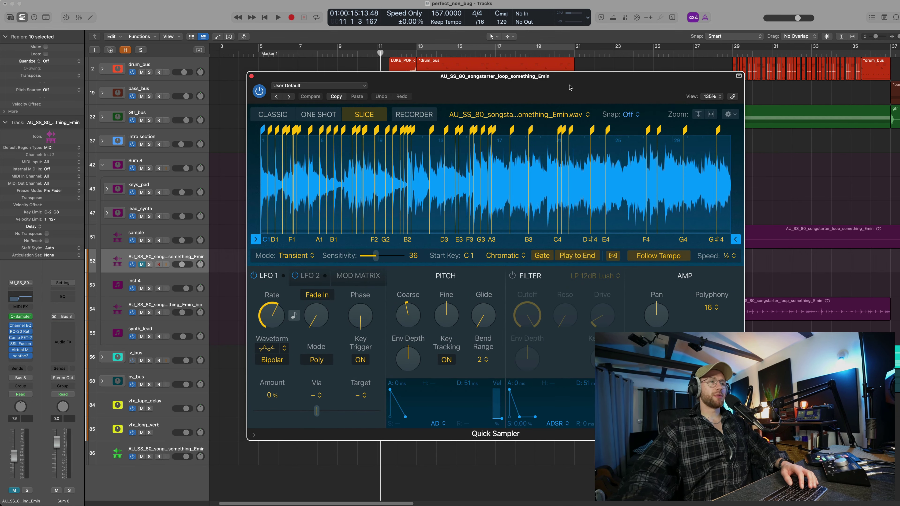
{"action": "left_click_drag", "start_coordinate": [570, 88], "coordinate": [513, 68]}
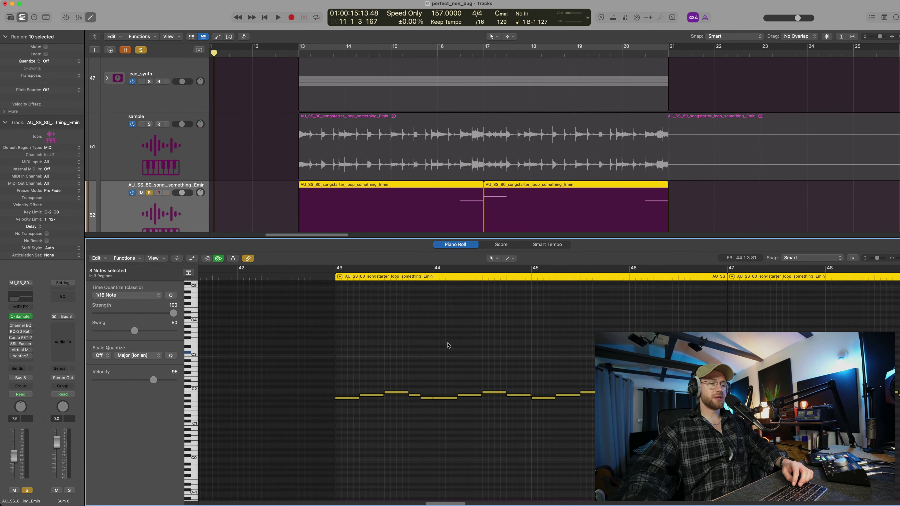
- Play the soloed sliced-sample track from bar 43 and examine the MIDI notes of both regions through bar 51 in the Piano Roll
{"action": "left_click", "coordinate": [333, 275]}
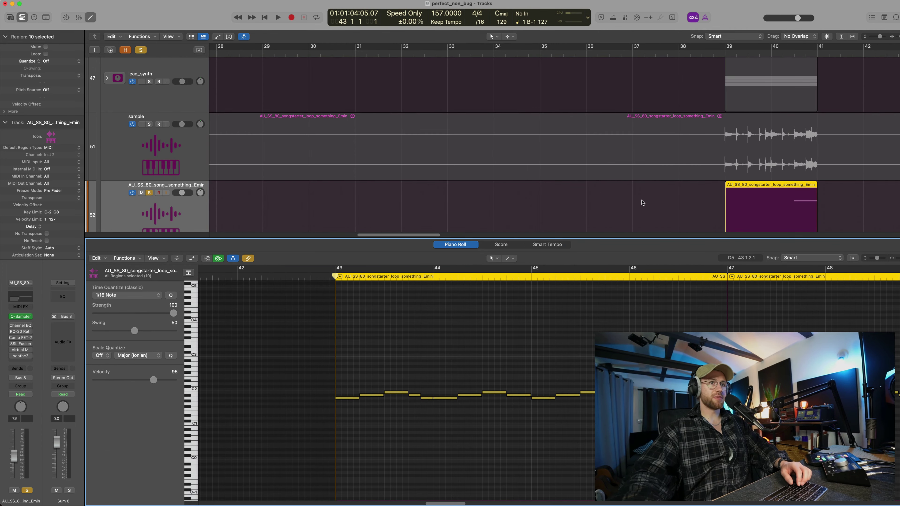
{"action": "scroll", "coordinate": [642, 202], "scroll_direction": "right", "scroll_amount": 10}
{"action": "scroll", "coordinate": [672, 217], "scroll_direction": "down", "scroll_amount": 3}
{"action": "left_click", "coordinate": [672, 216]}
{"action": "scroll", "coordinate": [514, 140], "scroll_direction": "right", "scroll_amount": 2}
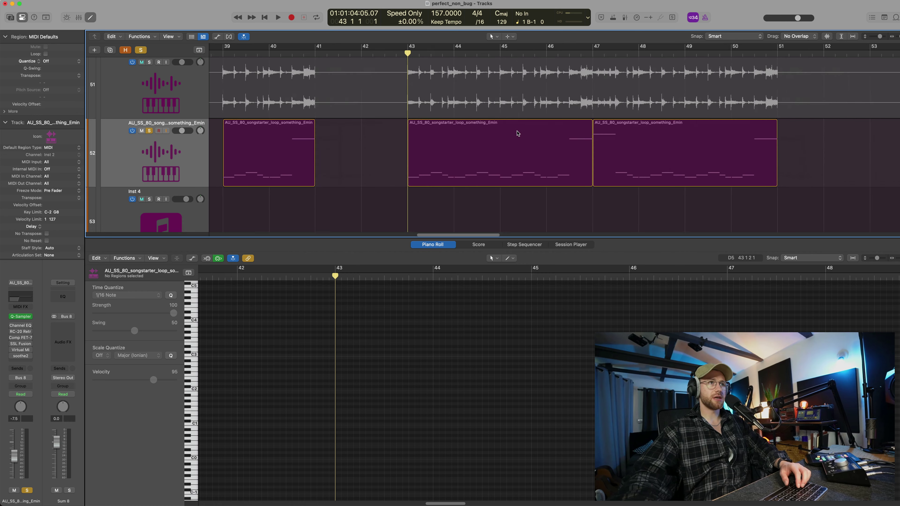
{"action": "left_click", "coordinate": [517, 133]}
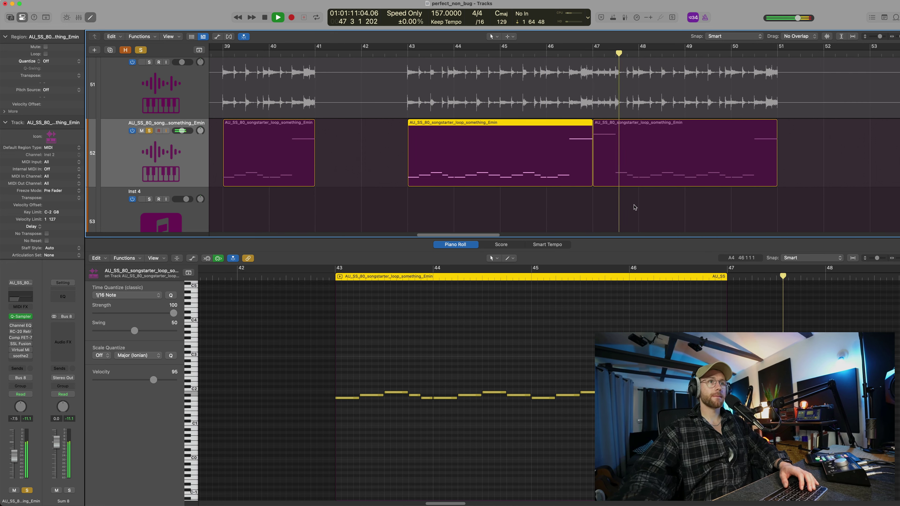
{"action": "left_click", "coordinate": [633, 176], "text": "shift"}
{"action": "scroll", "coordinate": [708, 371], "scroll_direction": "right", "scroll_amount": 5}
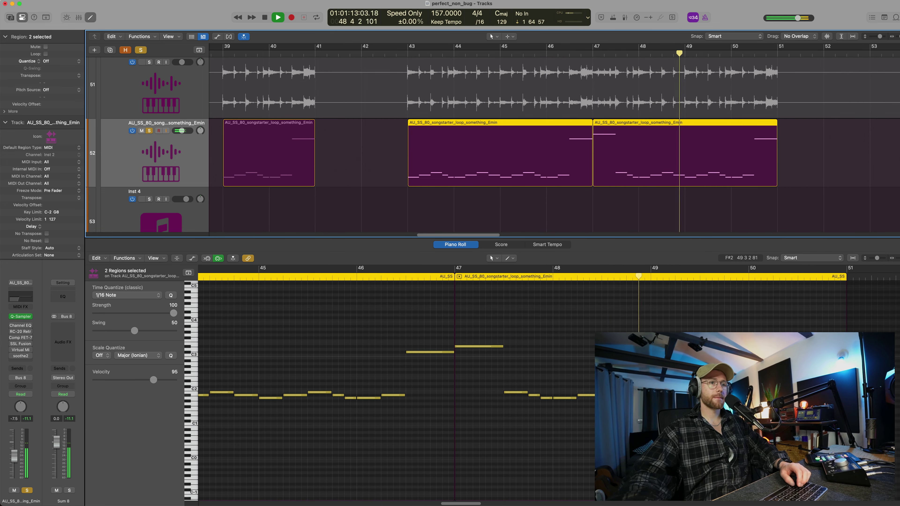
{"action": "scroll", "coordinate": [708, 372], "scroll_direction": "down", "scroll_amount": 3}
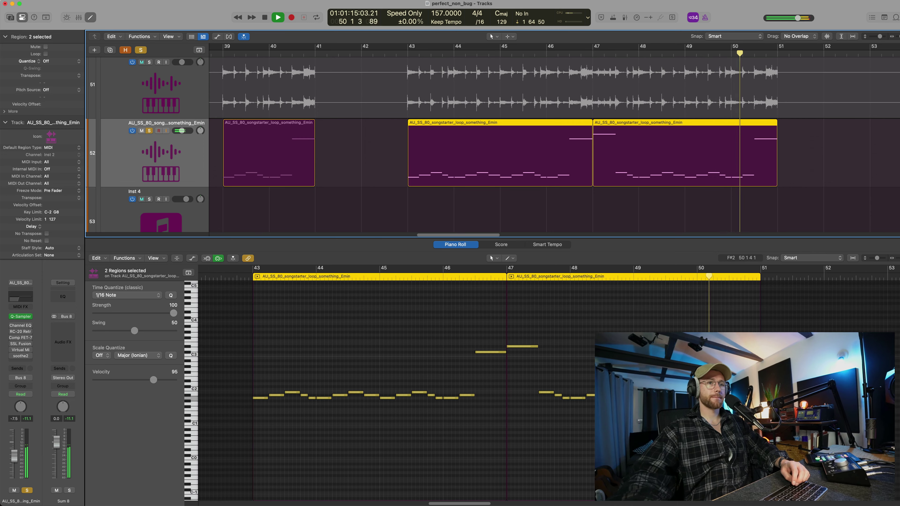
{"action": "scroll", "coordinate": [708, 372], "scroll_direction": "left", "scroll_amount": 3}
{"action": "key", "text": "space"}
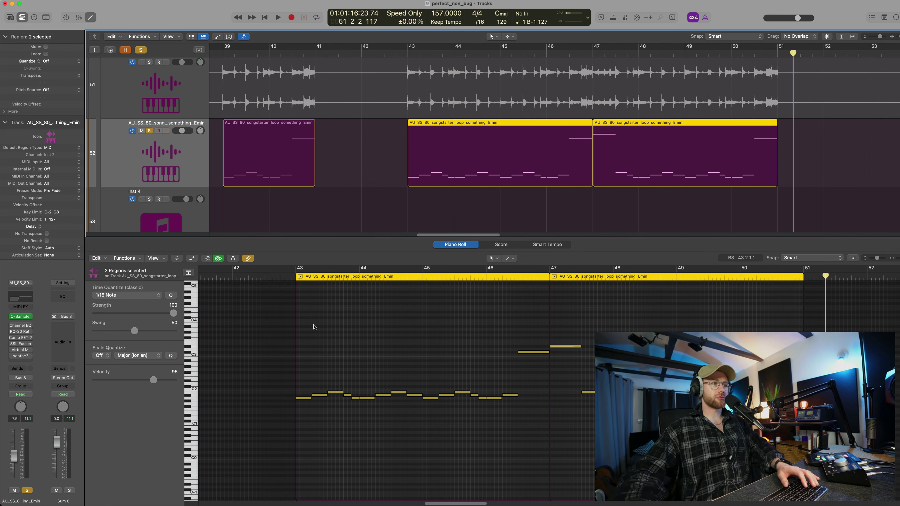
- Enable the Channel EQ on the sliced-sample track, show its window, and close the Quick Sampler window
{"action": "key", "text": "super+Up"}
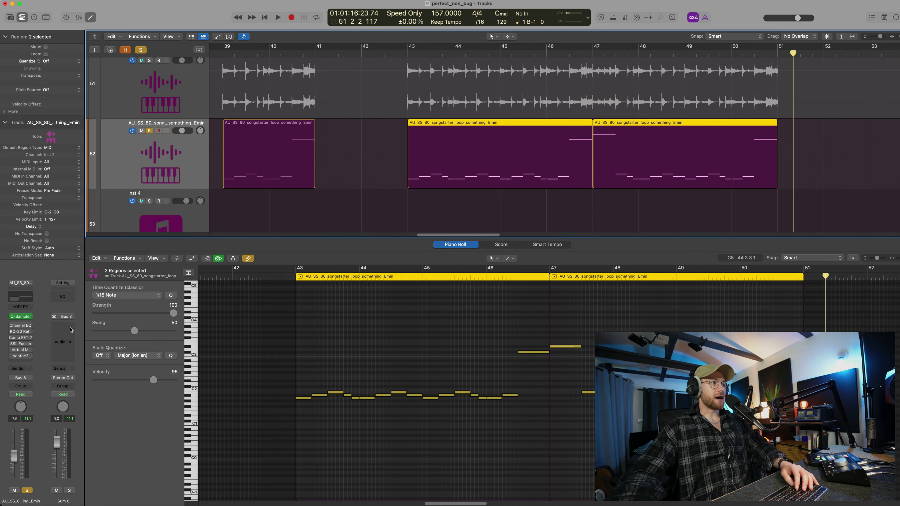
{"action": "left_click", "coordinate": [11, 328]}
{"action": "left_click", "coordinate": [10, 324]}
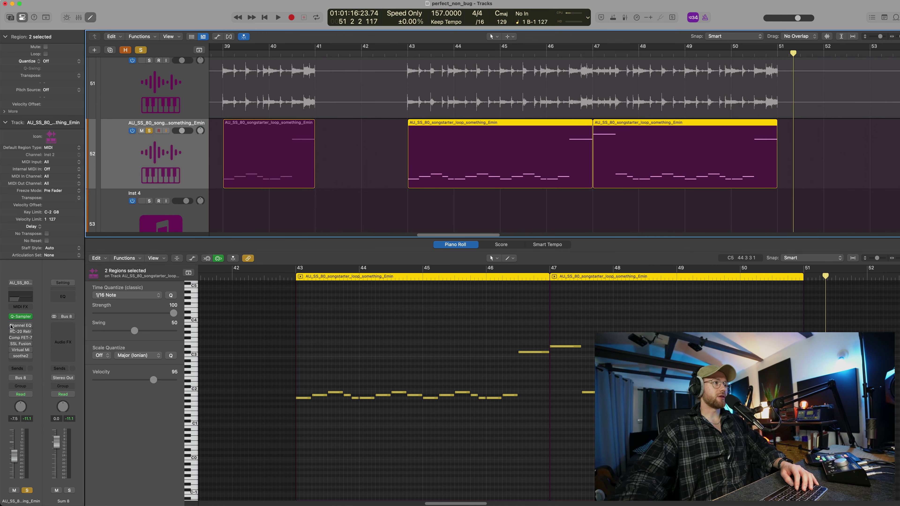
{"action": "left_click", "coordinate": [19, 326]}
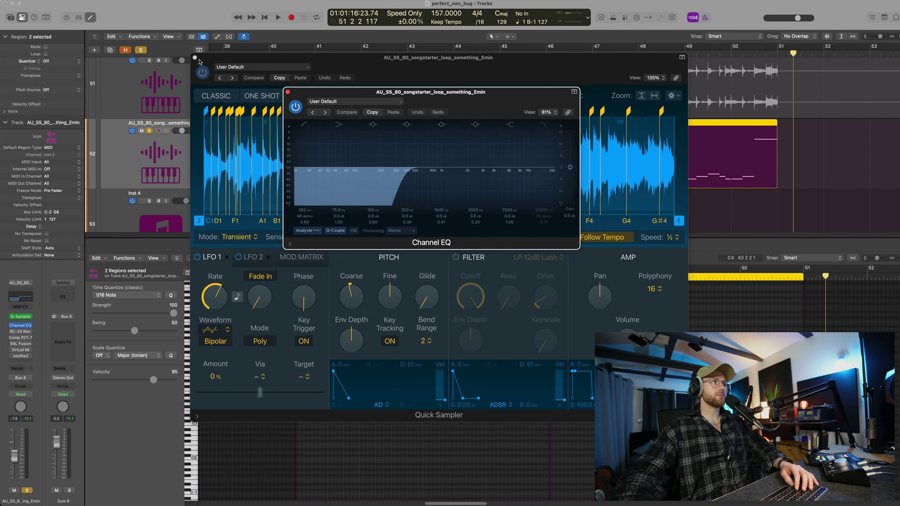
{"action": "left_click", "coordinate": [195, 58]}
{"action": "left_click_drag", "start_coordinate": [462, 101], "coordinate": [340, 95]}
- Listen to the sliced sample through the Channel EQ from bar 43 and close the EQ window
{"action": "left_click", "coordinate": [412, 52]}
{"action": "key", "text": "space"}
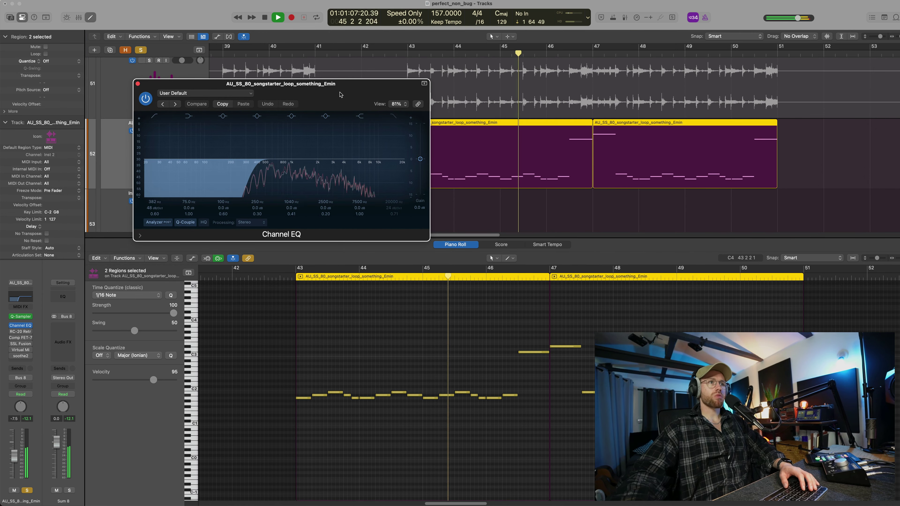
{"action": "key", "text": "space"}
{"action": "left_click", "coordinate": [137, 83]}
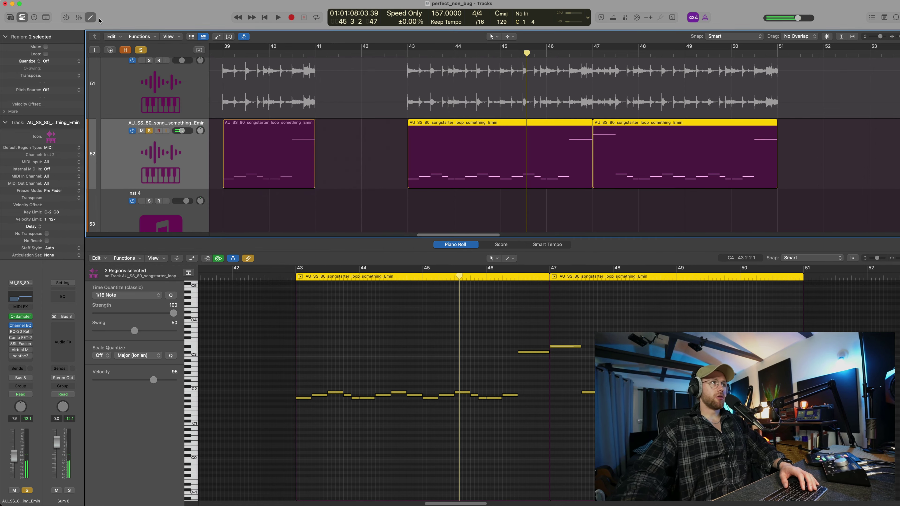
- Hide the Piano Roll editor, then enable RC-20 Retro Color on the sliced-sample track and show its window
{"action": "key", "text": "e"}
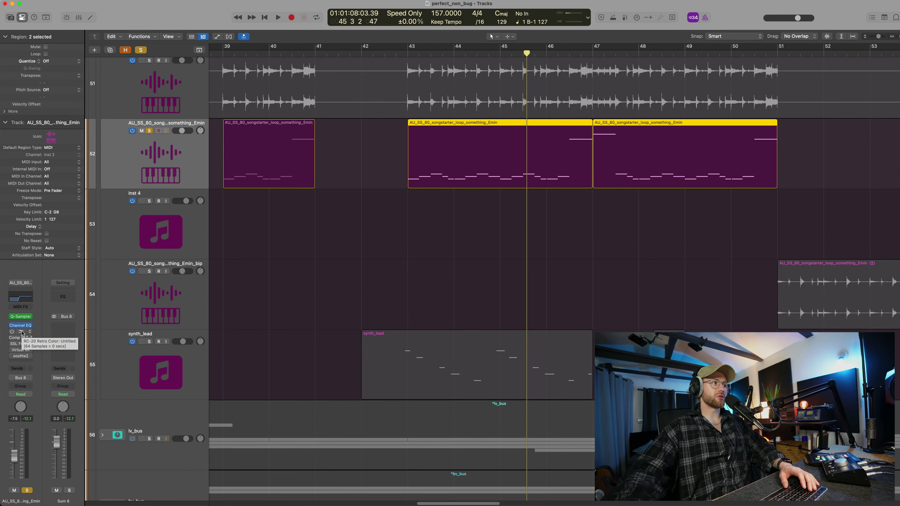
{"action": "left_click", "coordinate": [21, 331]}
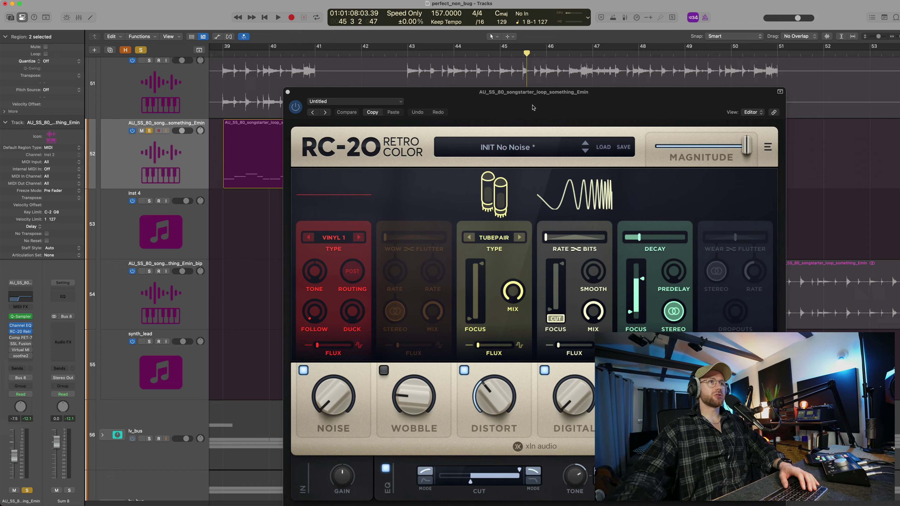
- Reposition the RC-20 Retro Color window, listen to the sliced sample through the effect, and close the window
{"action": "left_click_drag", "start_coordinate": [532, 108], "coordinate": [337, 36]}
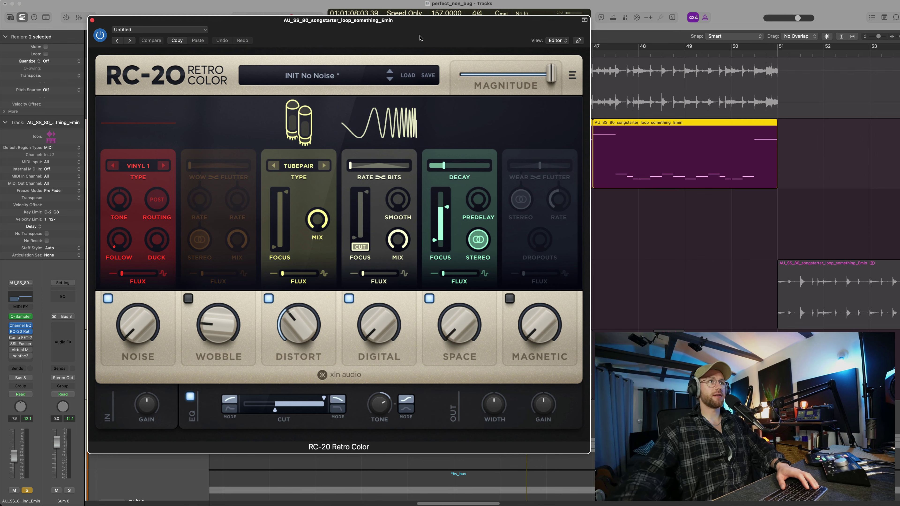
{"action": "left_click_drag", "start_coordinate": [419, 38], "coordinate": [417, 39]}
{"action": "key", "text": "space"}
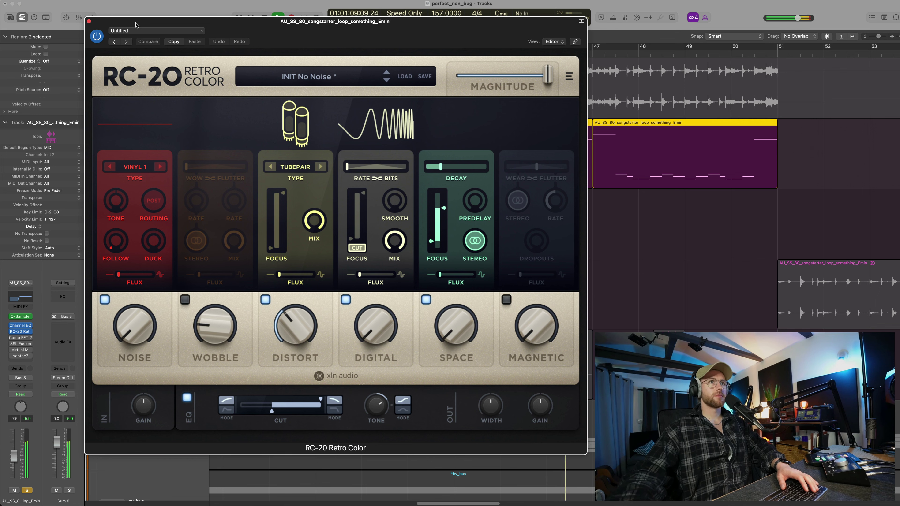
{"action": "key", "text": "space"}
{"action": "left_click", "coordinate": [89, 21]}
- Enable Comp FET-76 on the sliced-sample track, show its window while playing the sample from bar 43, and close it
{"action": "left_click", "coordinate": [11, 337]}
{"action": "left_click", "coordinate": [21, 337]}
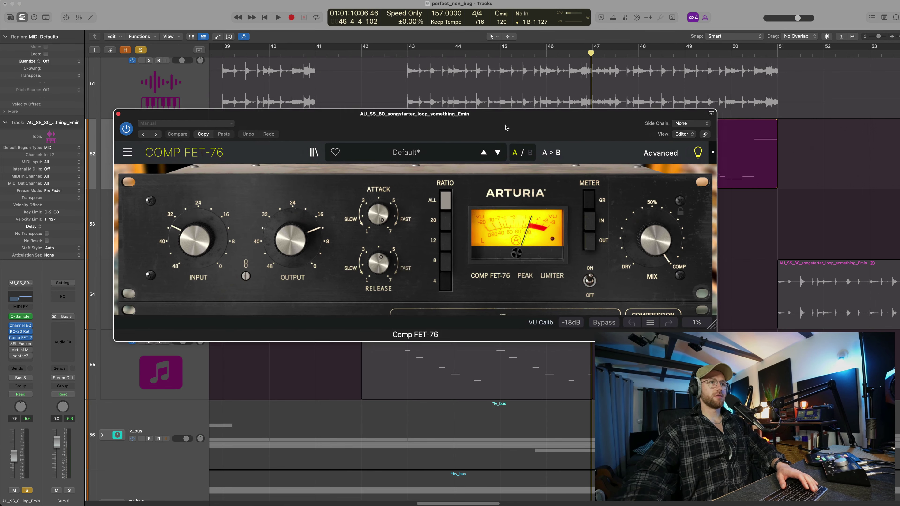
{"action": "left_click_drag", "start_coordinate": [611, 147], "coordinate": [640, 142]}
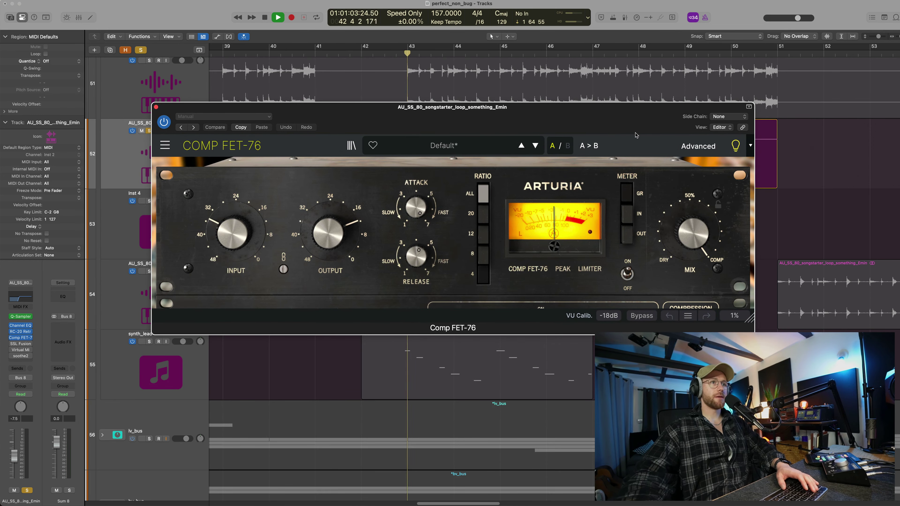
{"action": "key", "text": "space"}
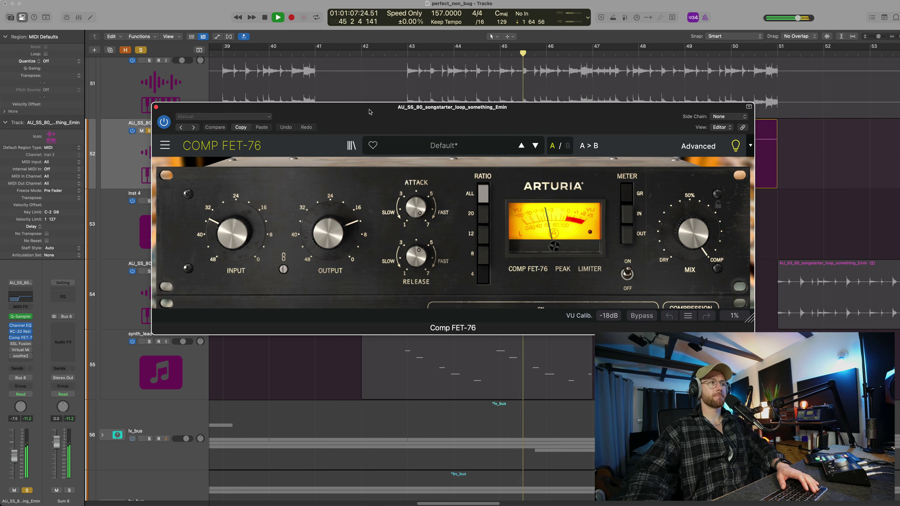
{"action": "key", "text": "space"}
{"action": "left_click", "coordinate": [156, 107]}
- Enable SSL Fusion Stereo Image on the sliced-sample track, show its window clear of the regions, and listen to the sample
{"action": "left_click", "coordinate": [20, 343]}
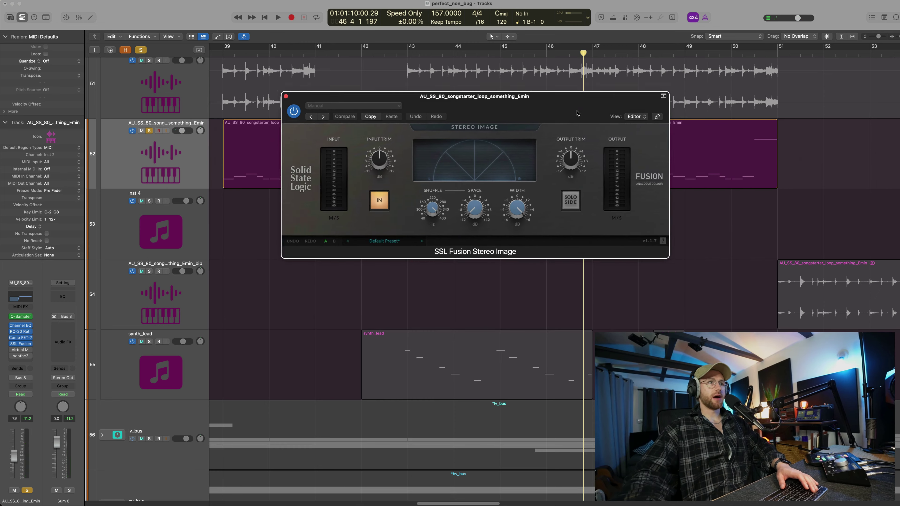
{"action": "left_click_drag", "start_coordinate": [493, 190], "coordinate": [468, 217]}
{"action": "key", "text": "space"}
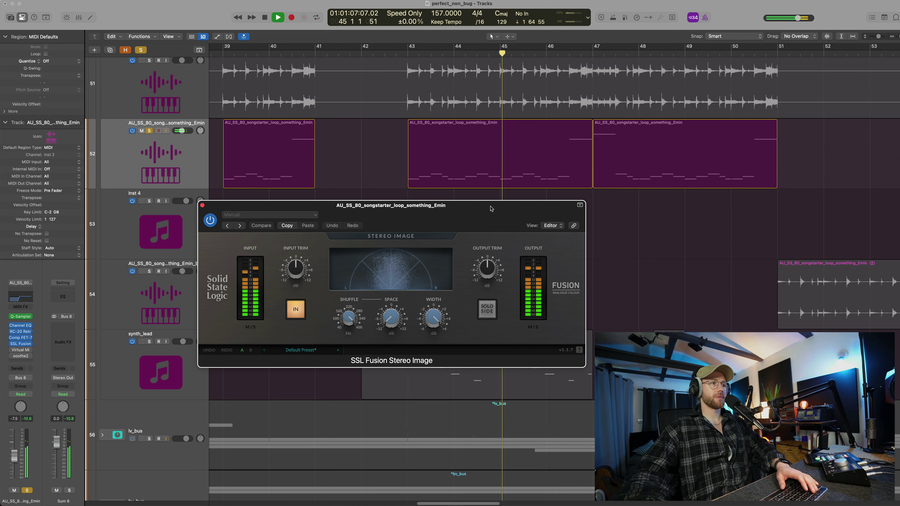
{"action": "key", "text": "space"}
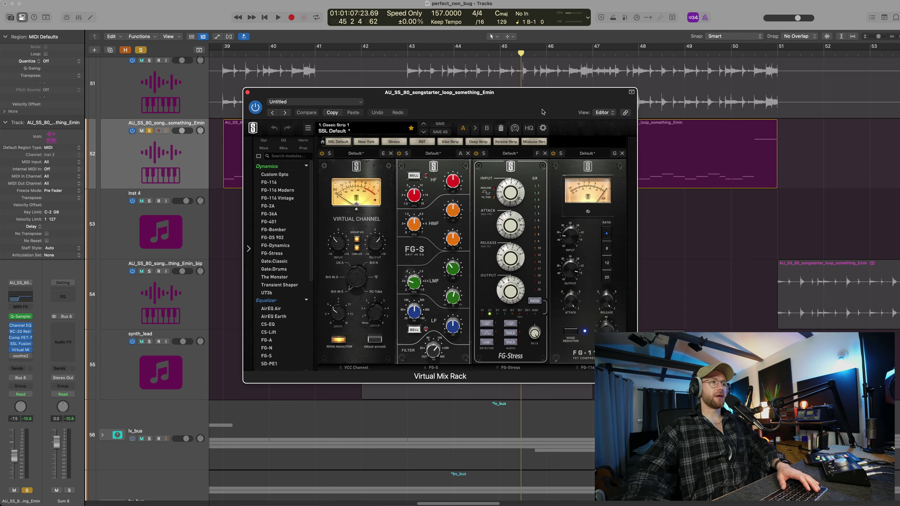
- Enable Virtual Mix Rack on the sliced-sample track, show its window while playing the sample, and close it
{"action": "left_click_drag", "start_coordinate": [542, 112], "coordinate": [603, 125]}
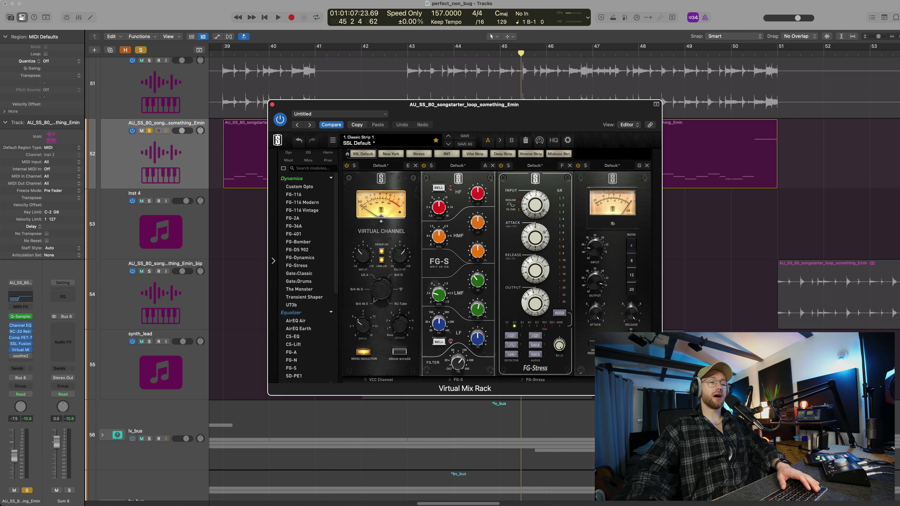
{"action": "key", "text": "space"}
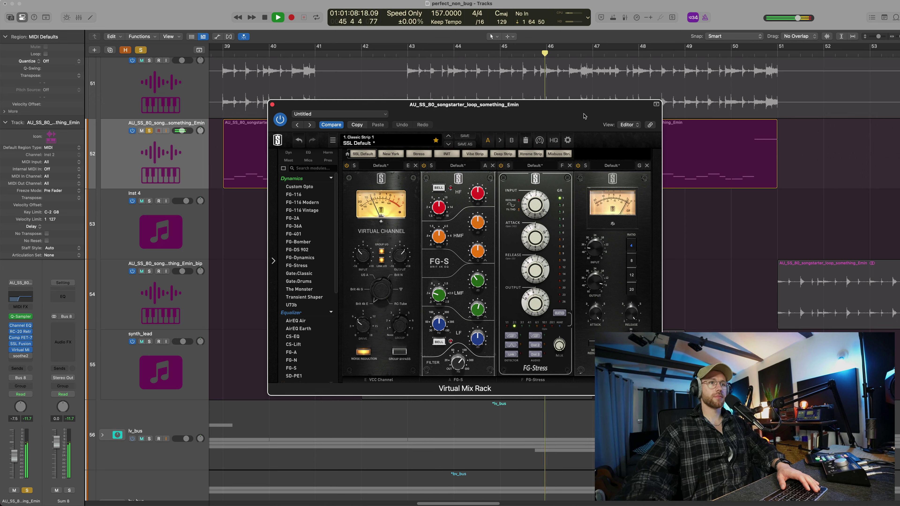
{"action": "key", "text": "space"}
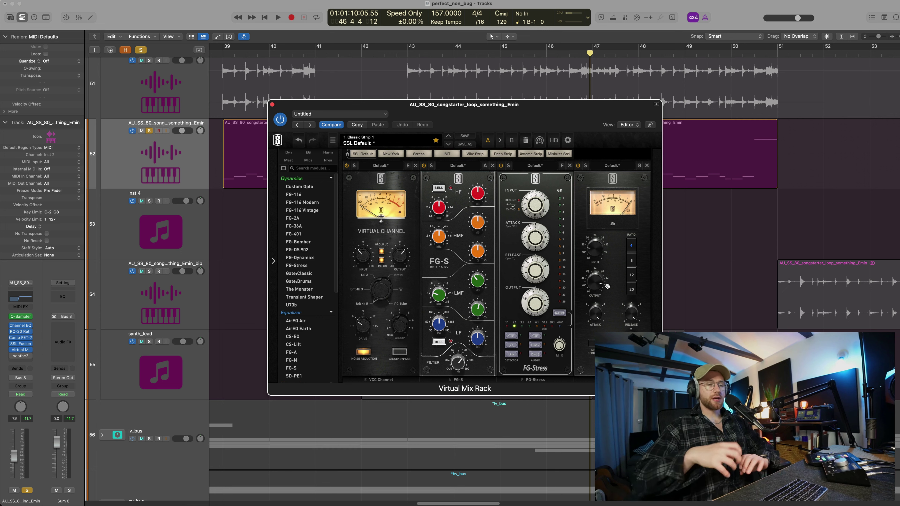
{"action": "left_click", "coordinate": [272, 105]}
- Enable soothe2 on the sliced-sample track, show its window, and play the sample to watch the resonance reduction
{"action": "right_click", "coordinate": [14, 354]}
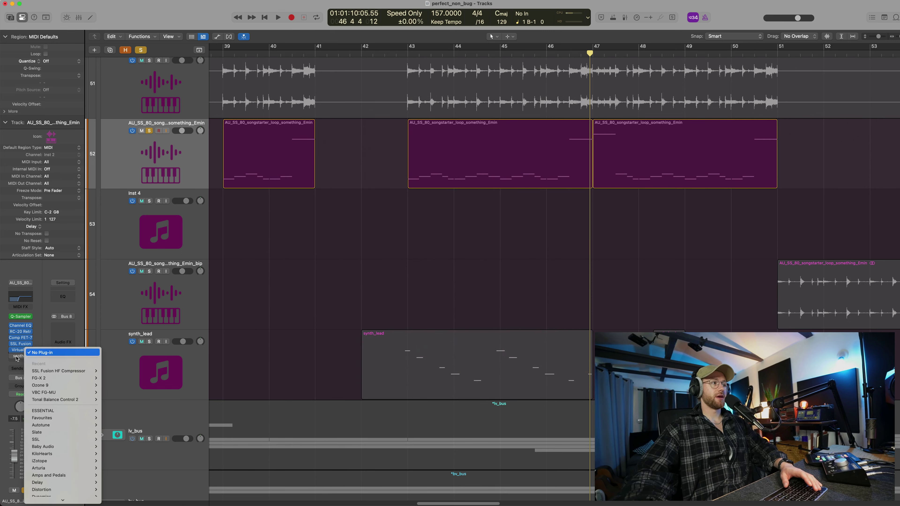
{"action": "left_click", "coordinate": [14, 356]}
{"action": "left_click", "coordinate": [13, 356]}
{"action": "left_click", "coordinate": [22, 356]}
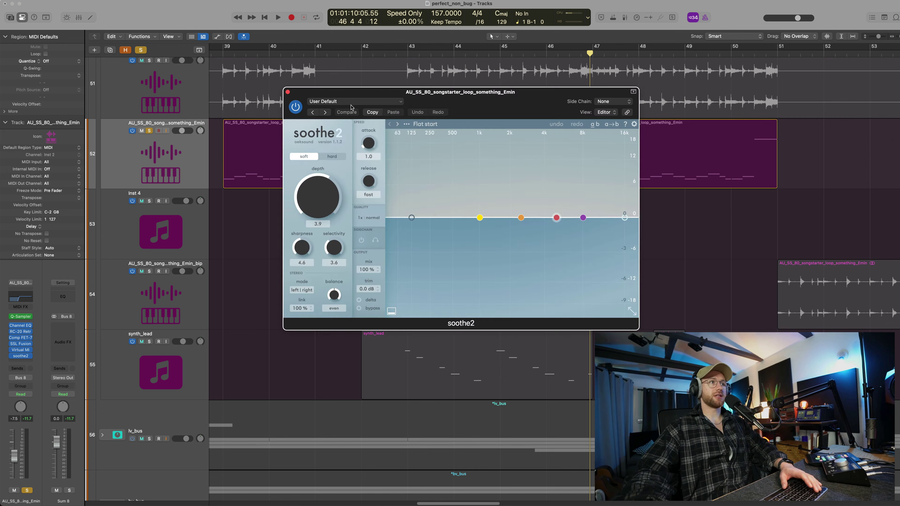
{"action": "left_click_drag", "start_coordinate": [508, 98], "coordinate": [504, 100]}
{"action": "key", "text": "space"}
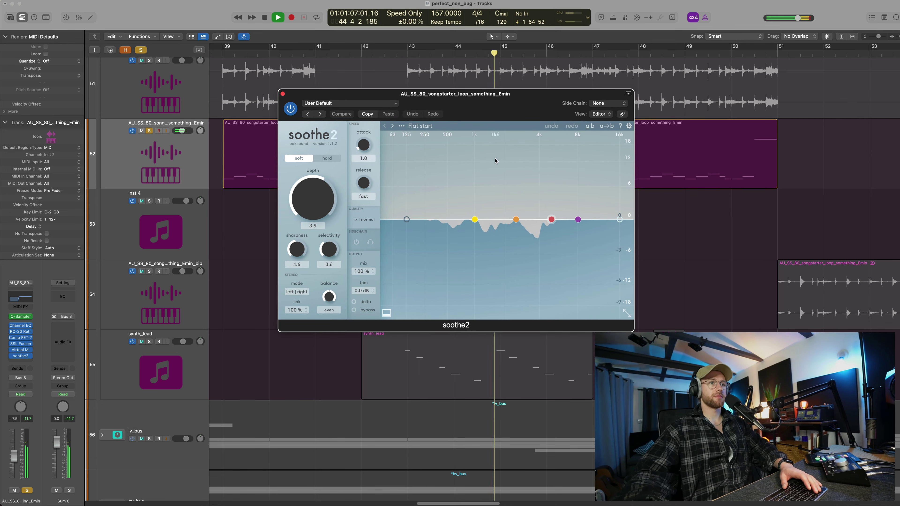
{"action": "key", "text": "space"}
- Audition only what soothe2 removes using its delta mode, switch delta off again, and close the window
{"action": "left_click", "coordinate": [355, 301]}
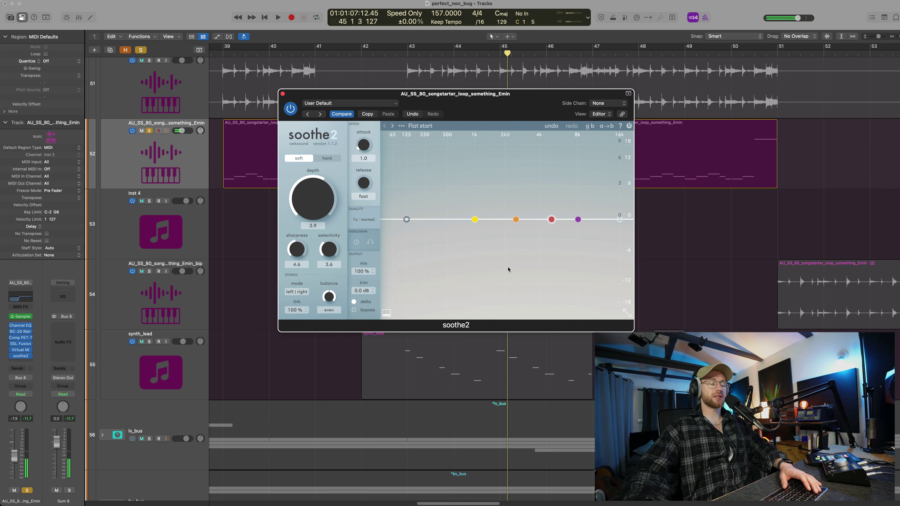
{"action": "key", "text": "space"}
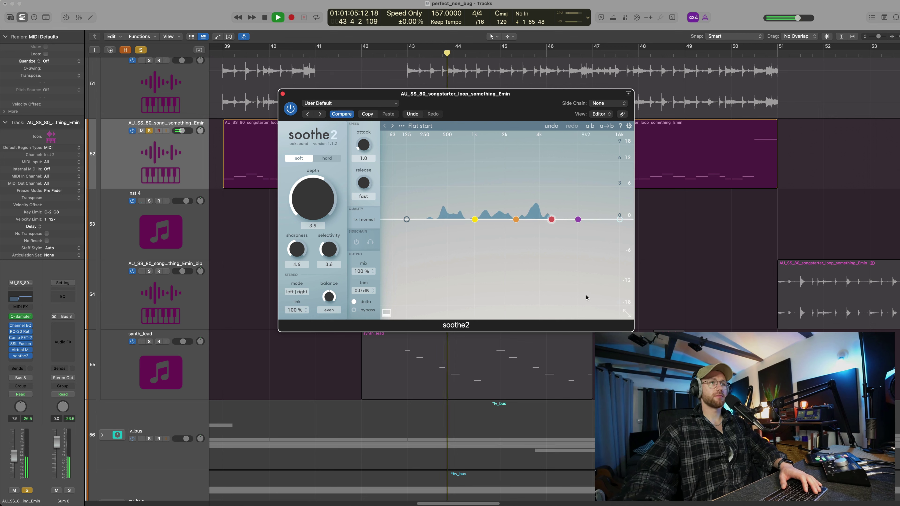
{"action": "key", "text": "space"}
{"action": "left_click", "coordinate": [364, 301]}
{"action": "left_click", "coordinate": [282, 94]}
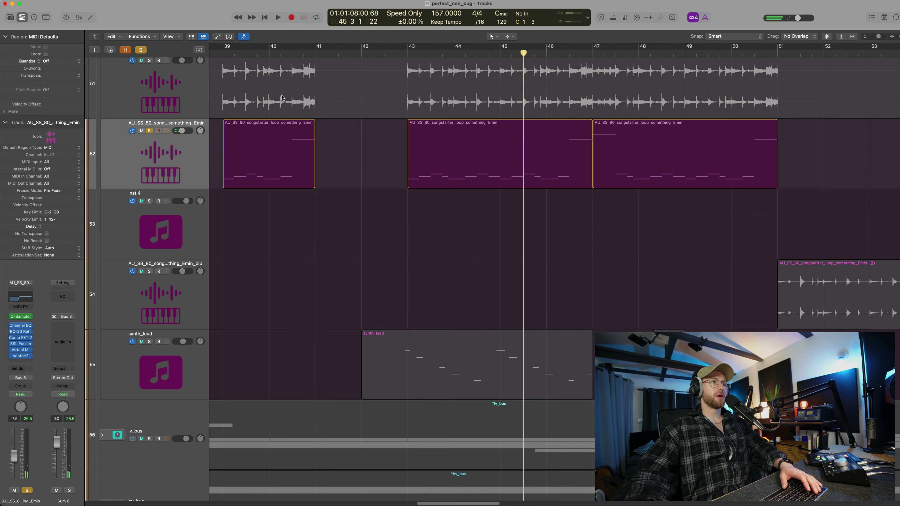
- Listen to the soloed sliced sample through its complete effects chain
{"action": "scroll", "coordinate": [318, 158], "scroll_direction": "up", "scroll_amount": 3}
{"action": "key", "text": "space"}
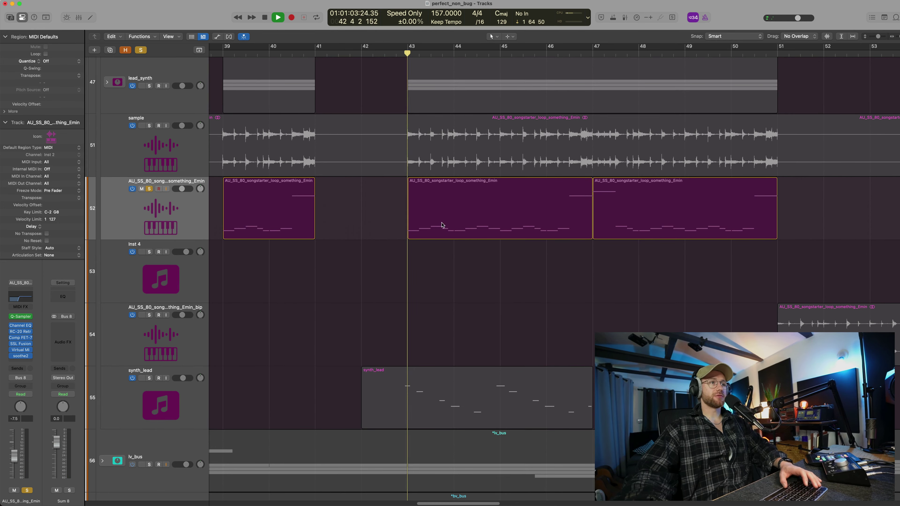
{"action": "key", "text": "space"}
- Solo the Gtr_bus track together with the sliced sample and listen to how the two play together
{"action": "left_click", "coordinate": [654, 329], "text": "ctrl+alt"}
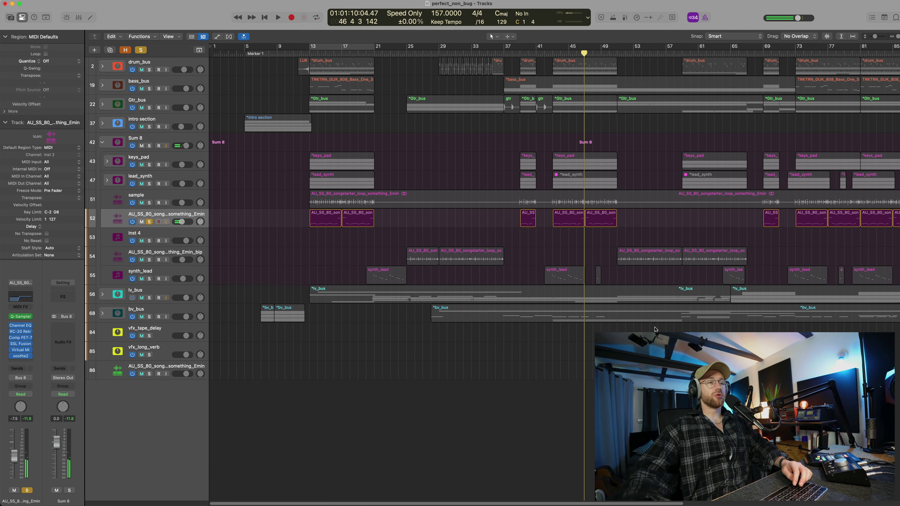
{"action": "left_click", "coordinate": [649, 227], "text": "ctrl+alt"}
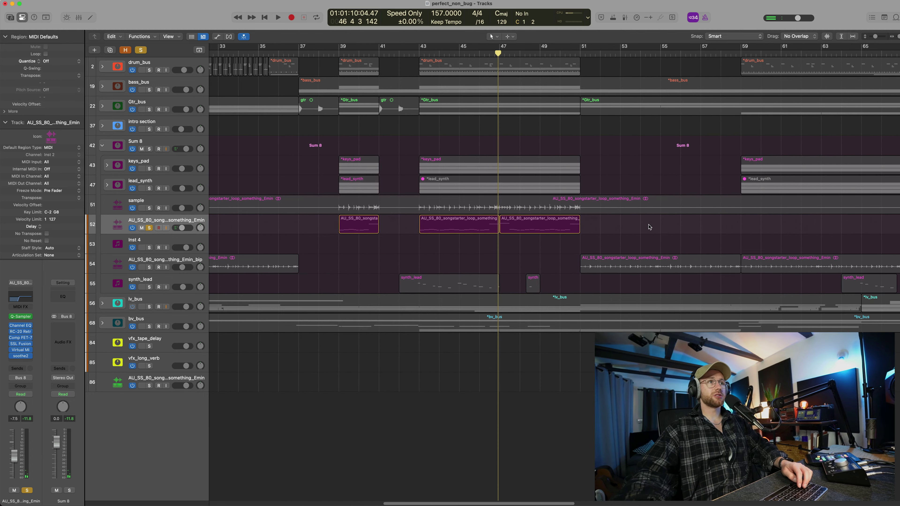
{"action": "left_click", "coordinate": [121, 103]}
{"action": "key", "text": "space"}
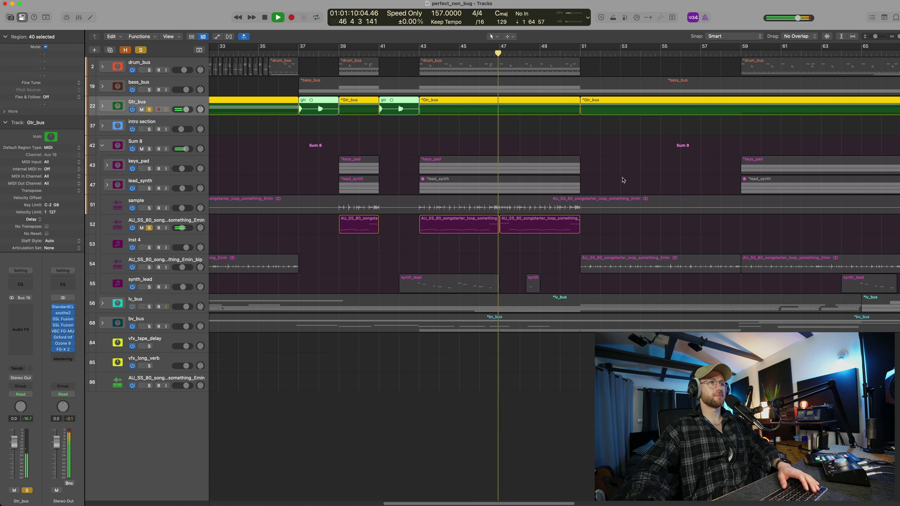
{"action": "key", "text": "space"}
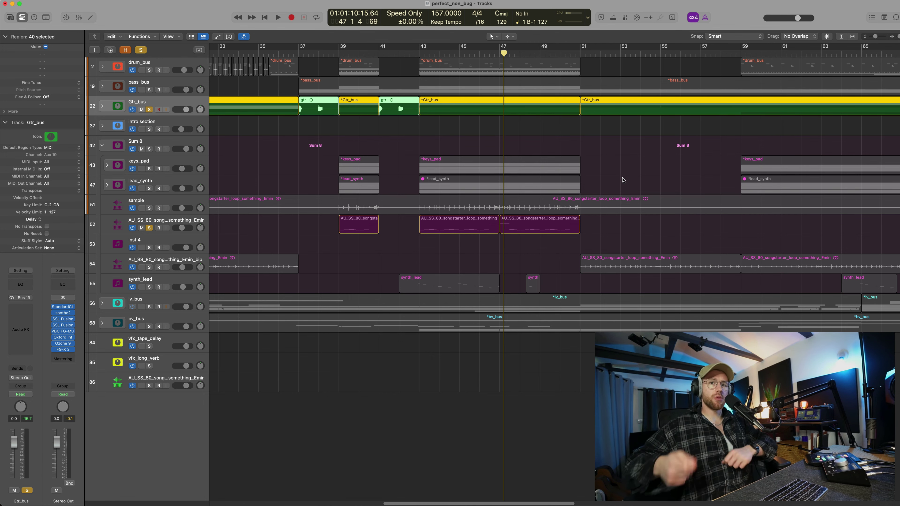
{"action": "key", "text": "super+Down"}
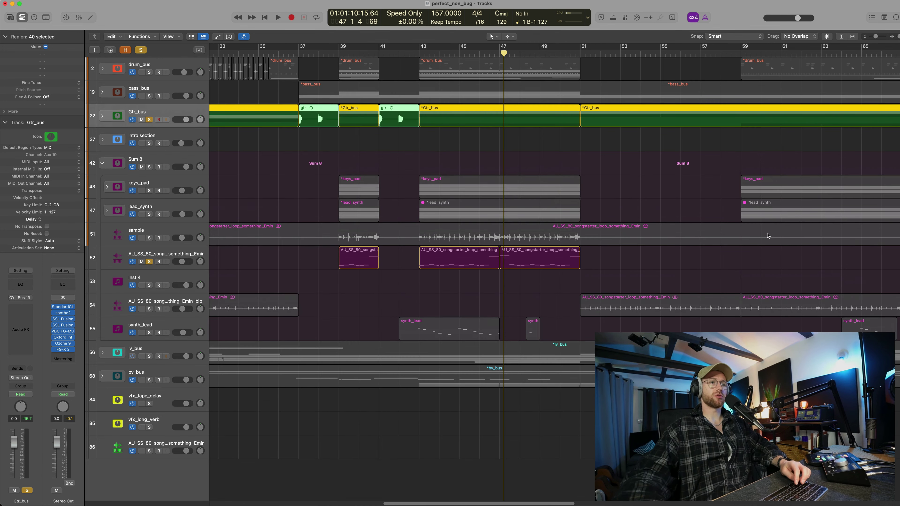
{"action": "key", "text": "super+Left"}
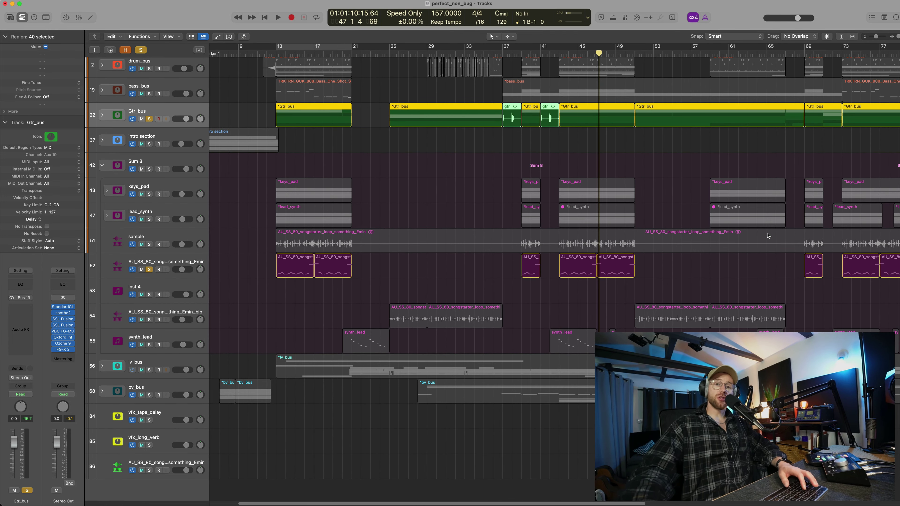